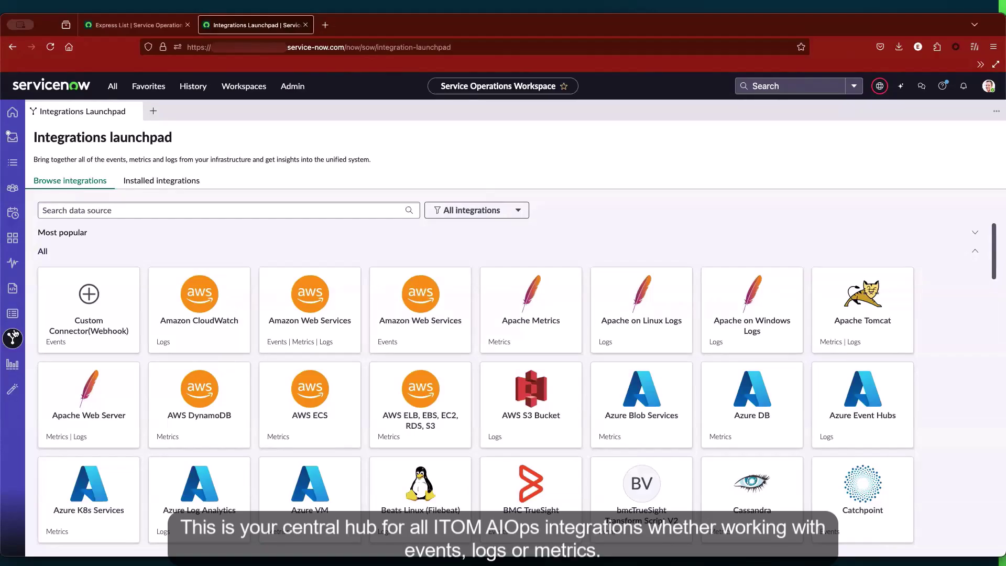
- Filter integrations to Logs > Pull and start the ServiceNow System logs integration
left_click(515, 213)
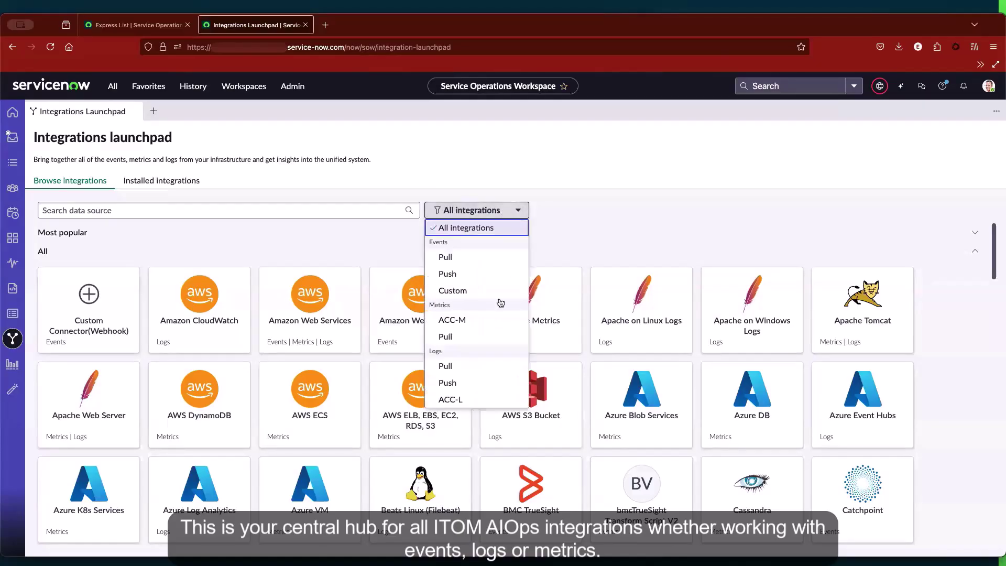
left_click(475, 366)
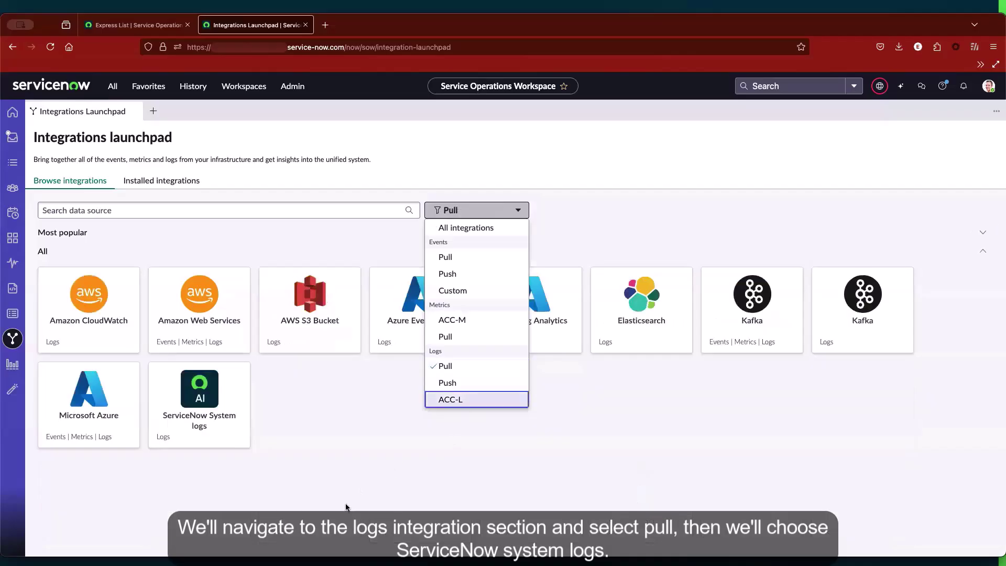
left_click(217, 412)
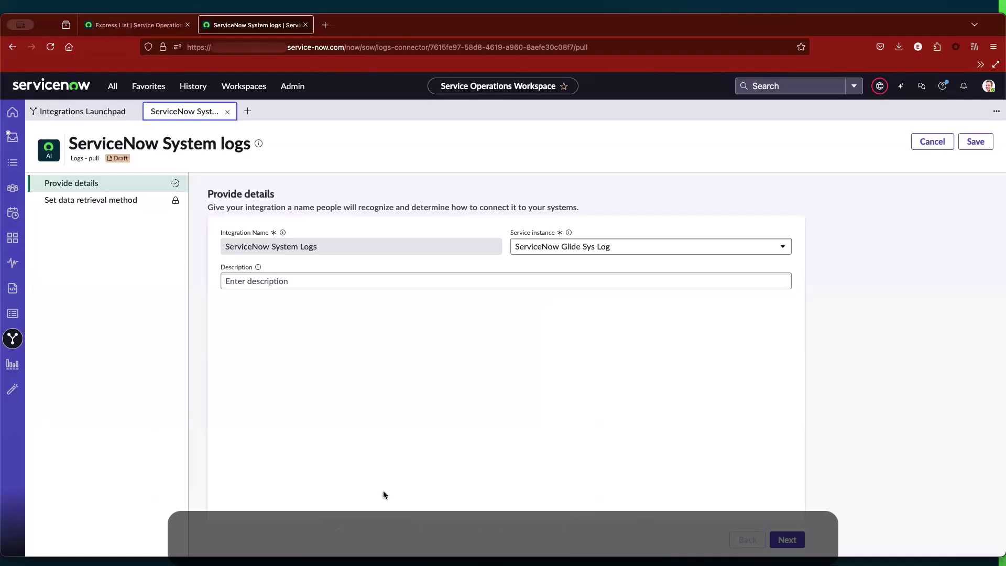
- On the data retrieval step, add then remove a 'Class is Discovery Log' filter, leaving it empty
left_click(787, 539)
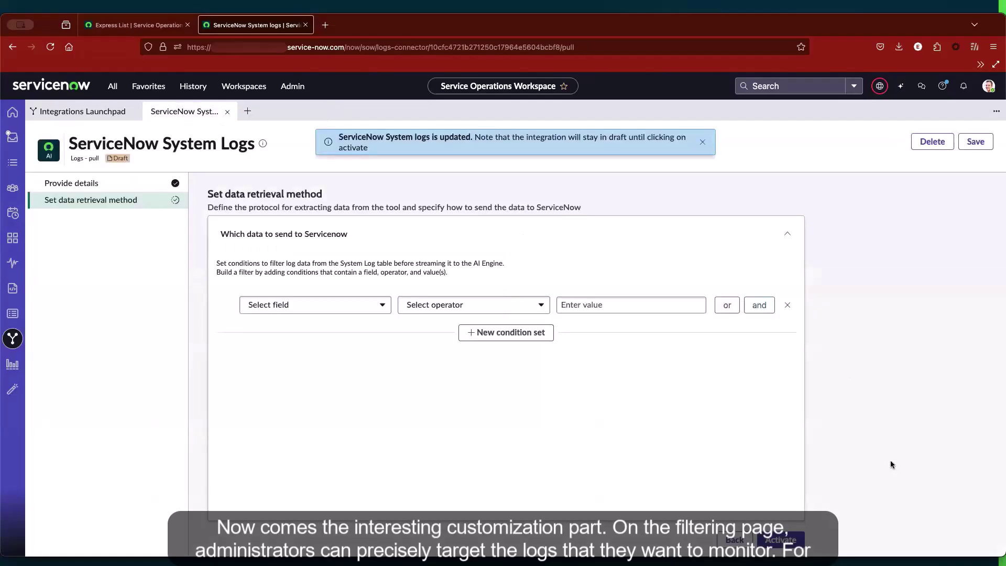
left_click(374, 306)
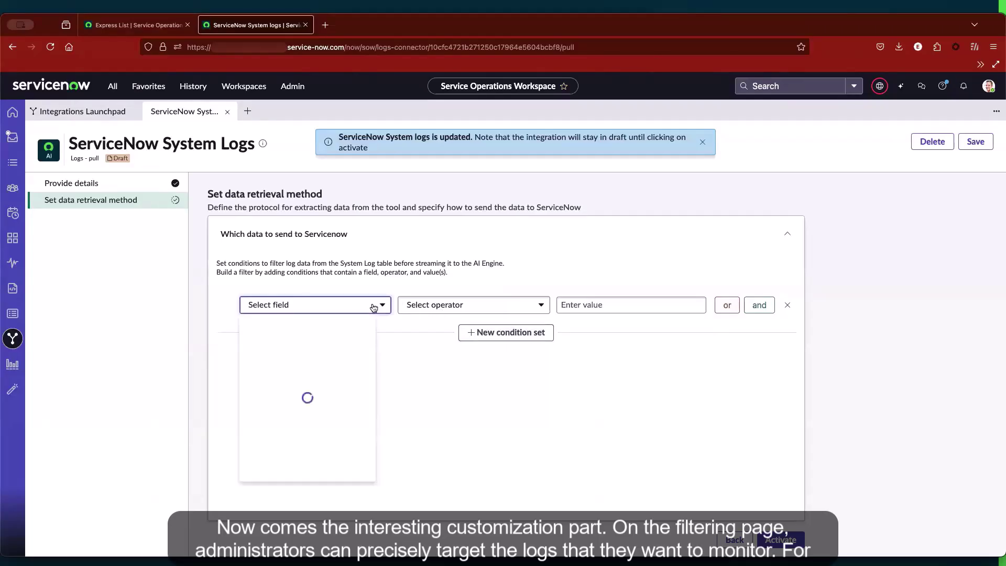
type("class")
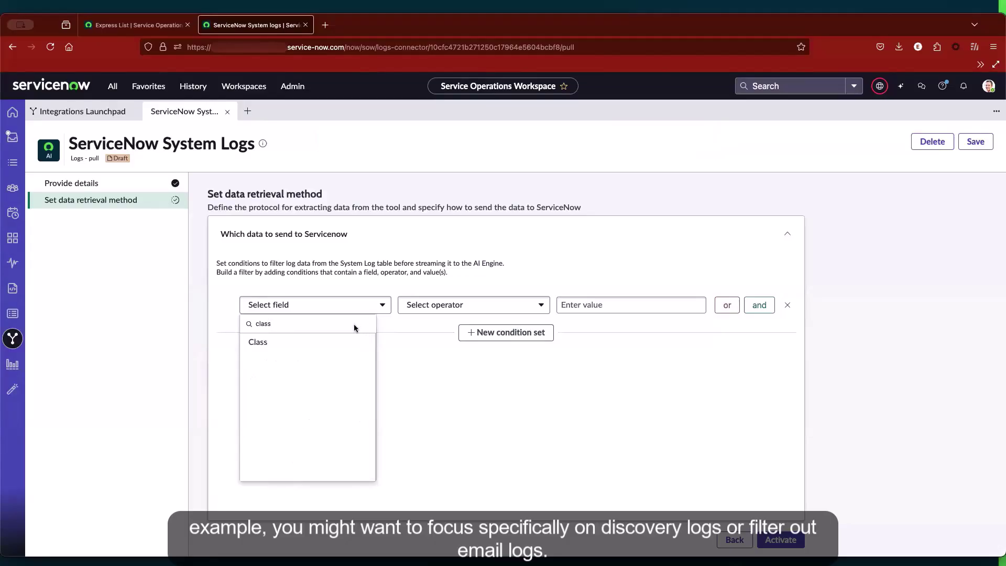
left_click(342, 344)
left_click(630, 304)
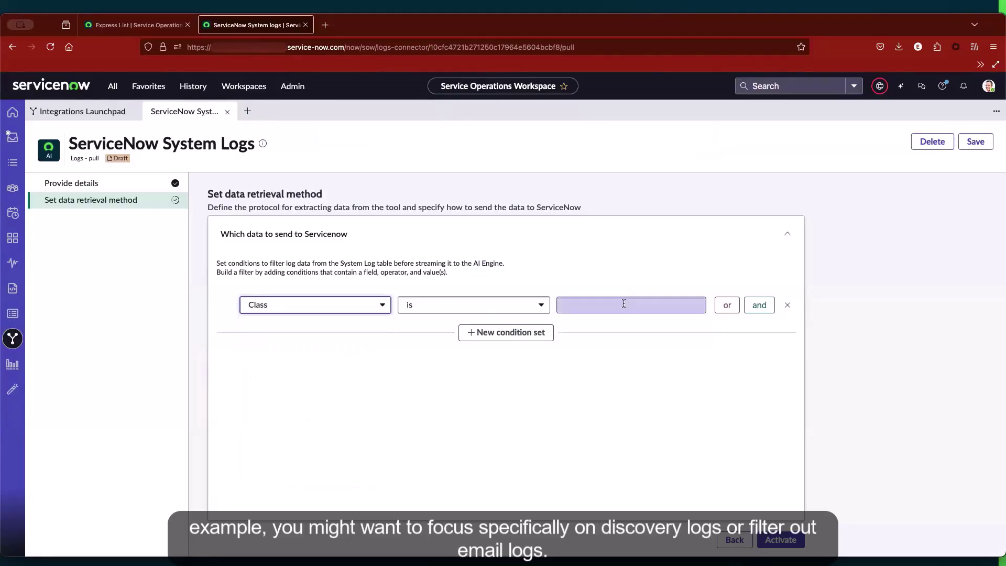
type("Dis")
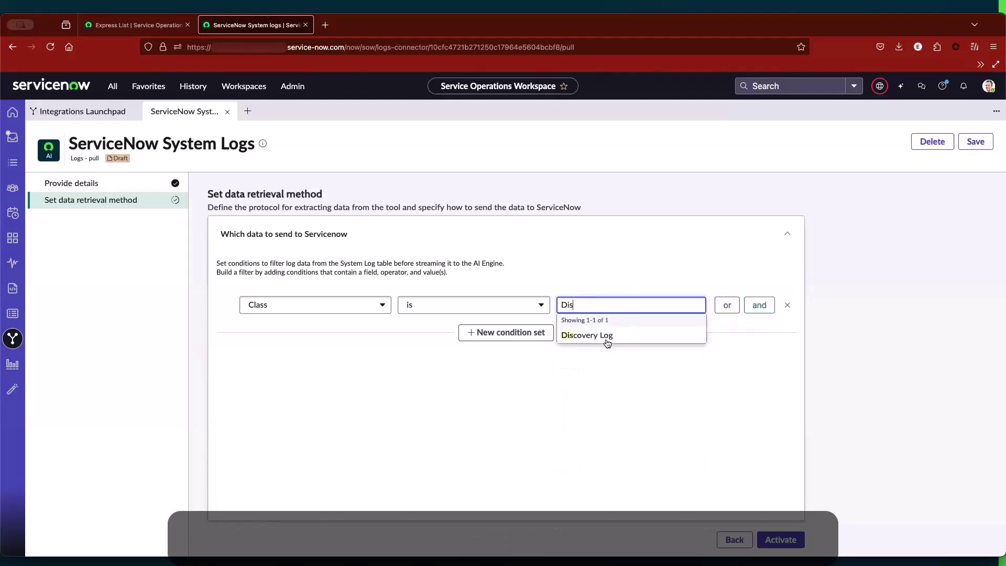
left_click(605, 337)
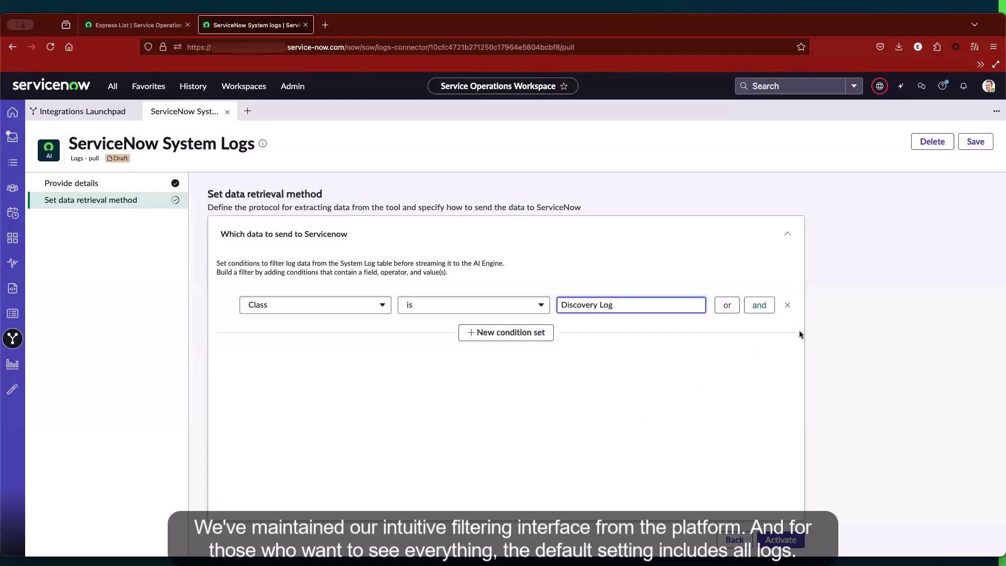
left_click(786, 305)
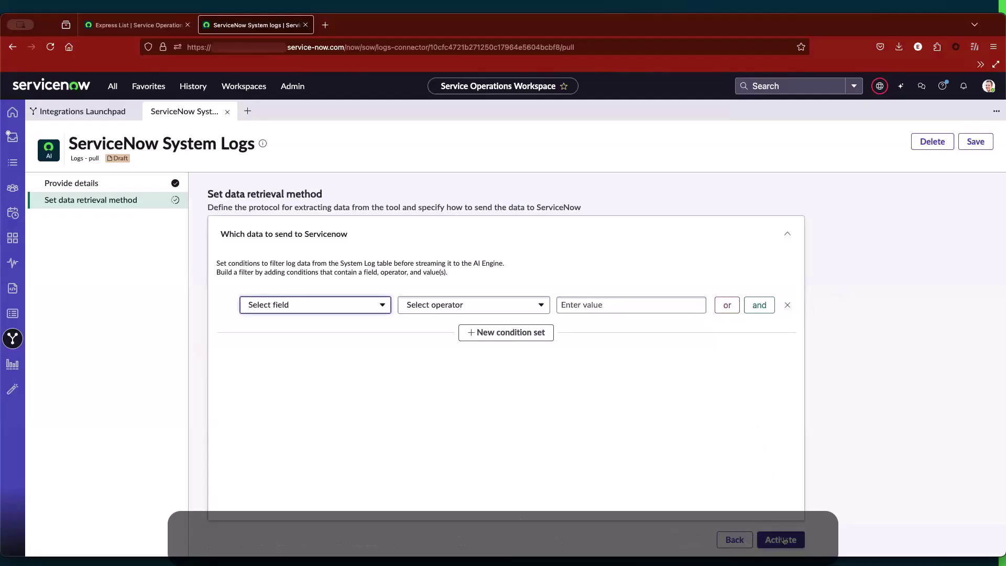
- Activate the ServiceNow System Logs integration and confirm the activation
left_click(783, 539)
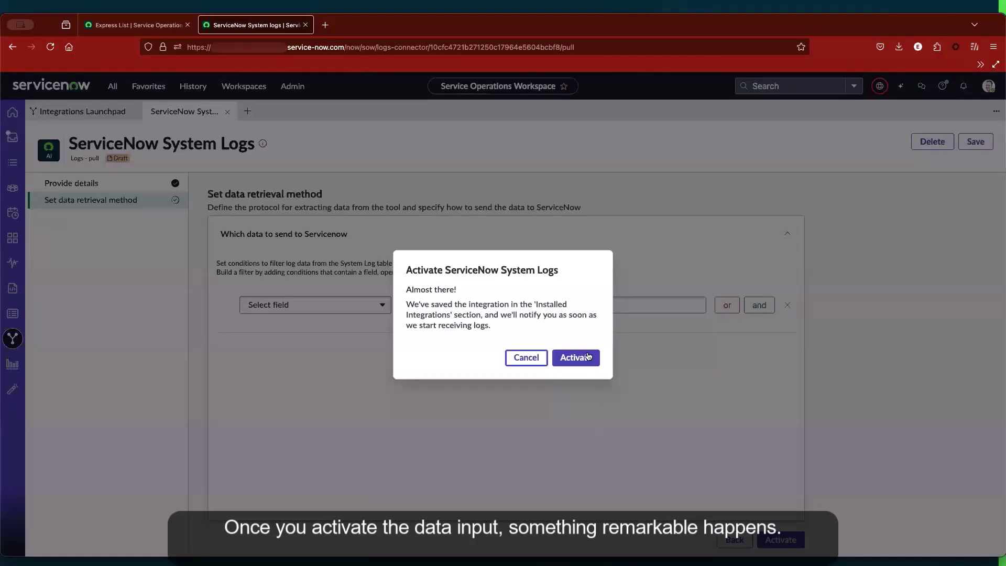
left_click(575, 357)
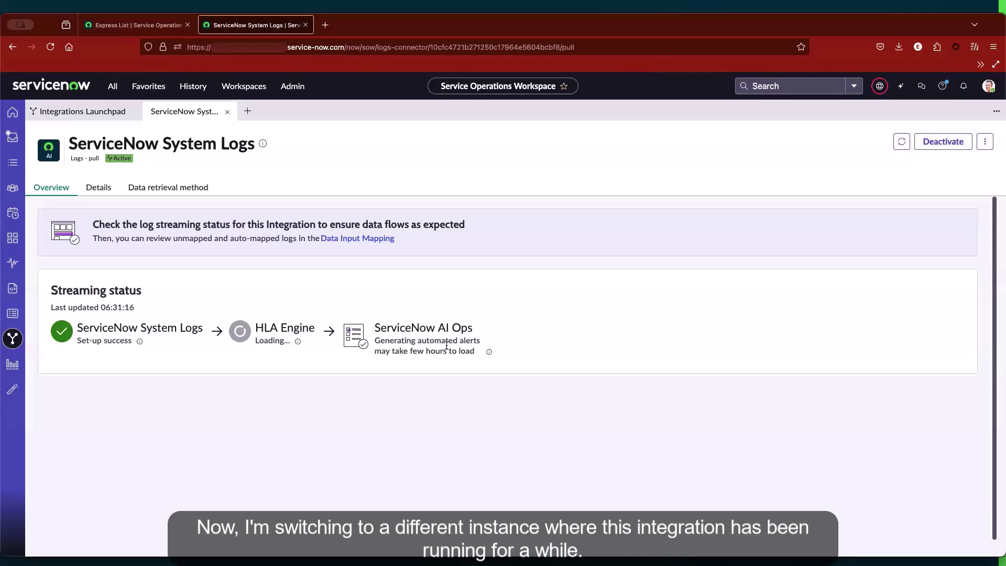
left_click(146, 26)
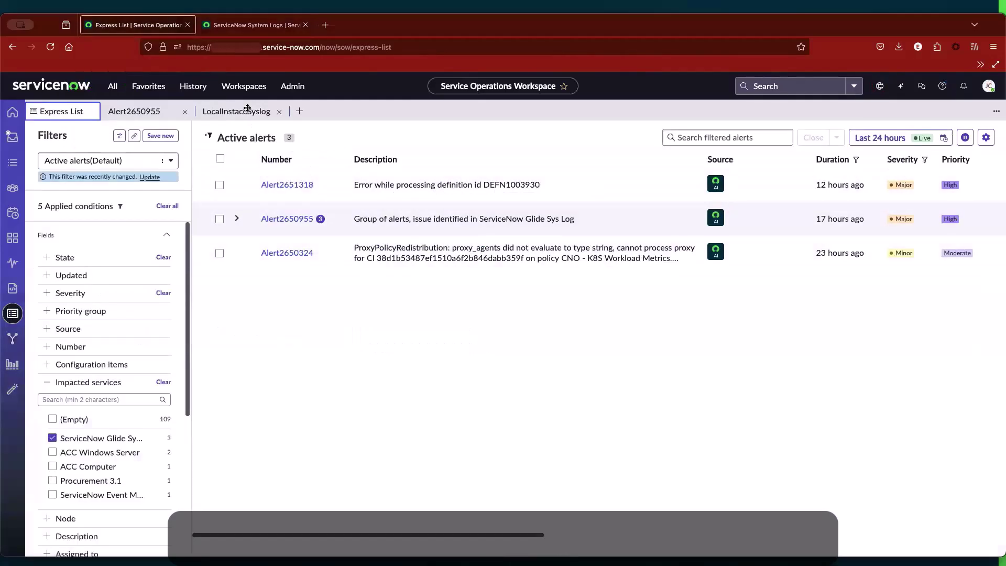
left_click(237, 111)
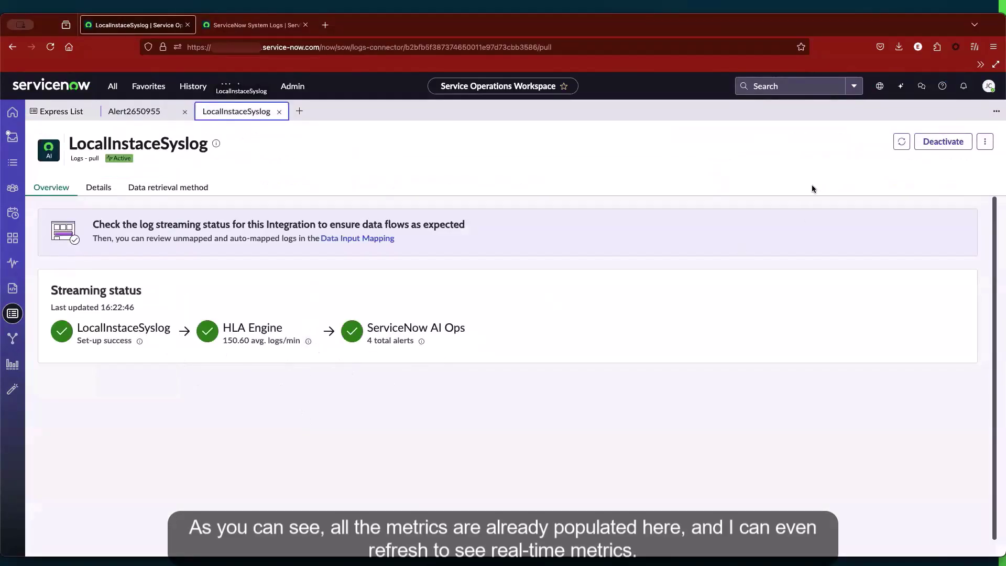
left_click(901, 142)
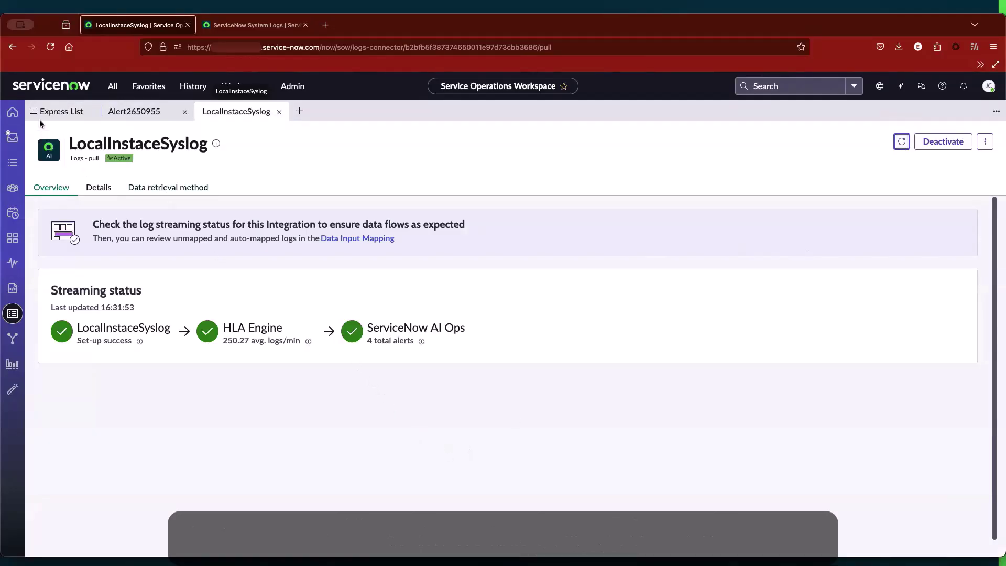
left_click(62, 111)
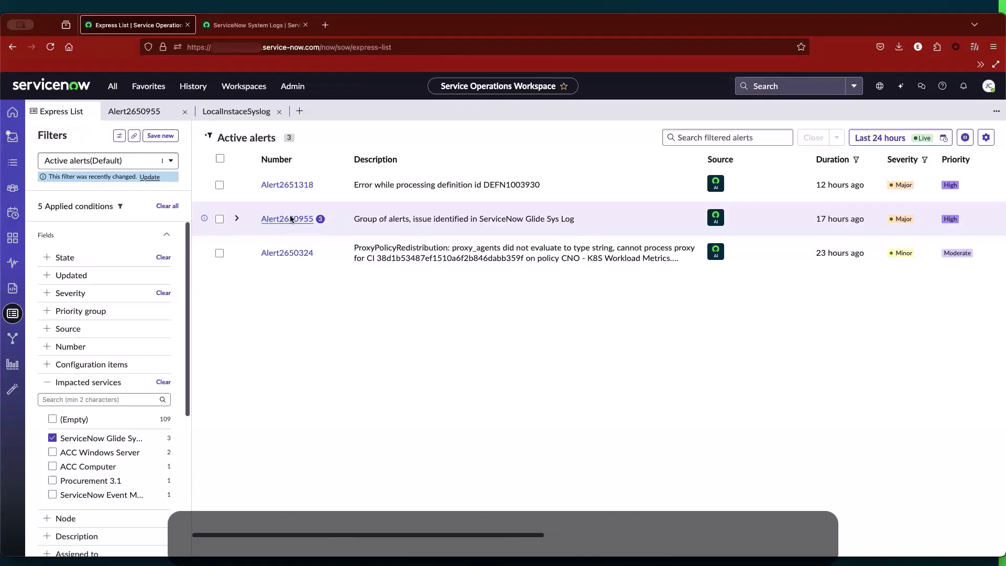
- Open alert group Alert2650955 and review its five shared correlations
left_click(290, 221)
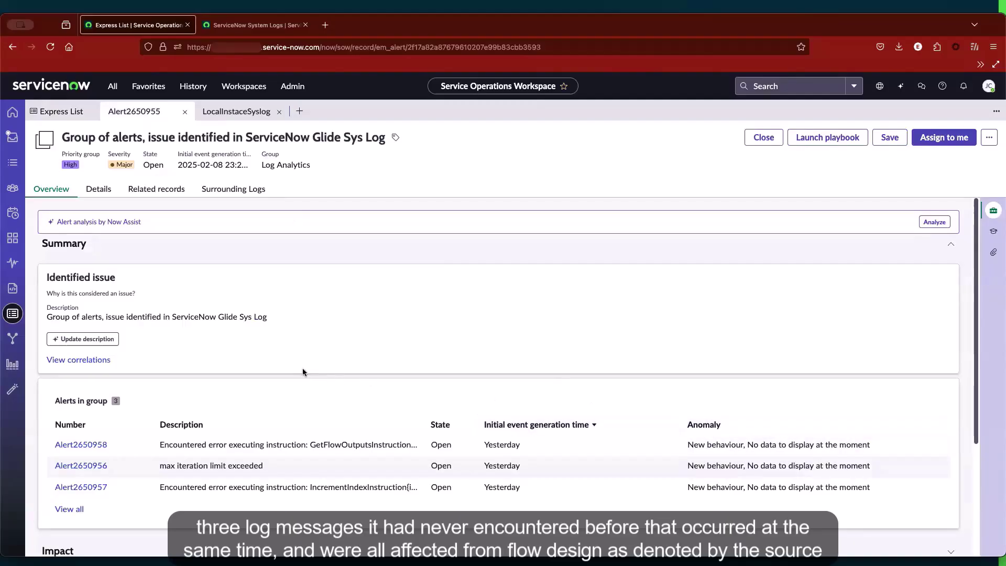
left_click(99, 362)
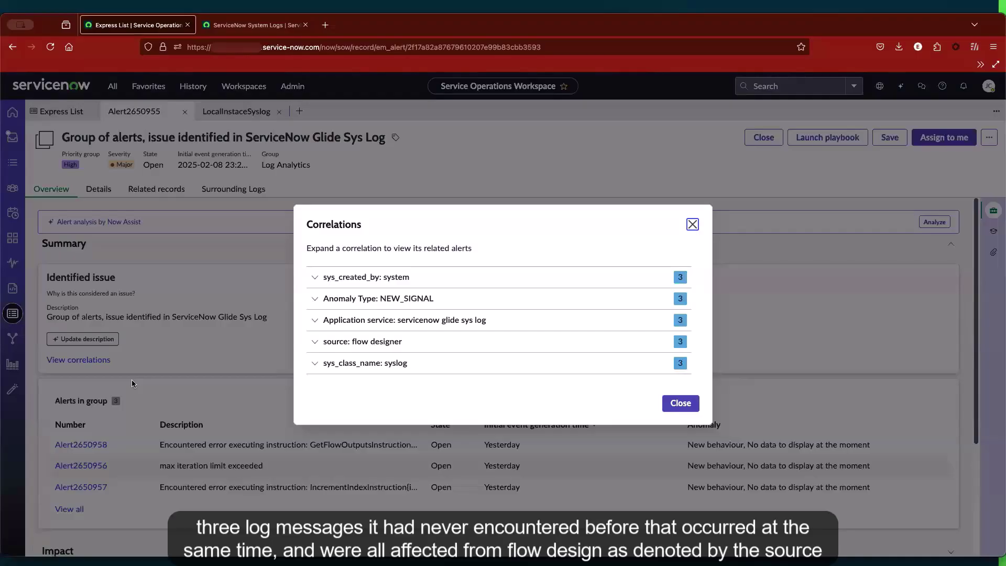
left_click(679, 403)
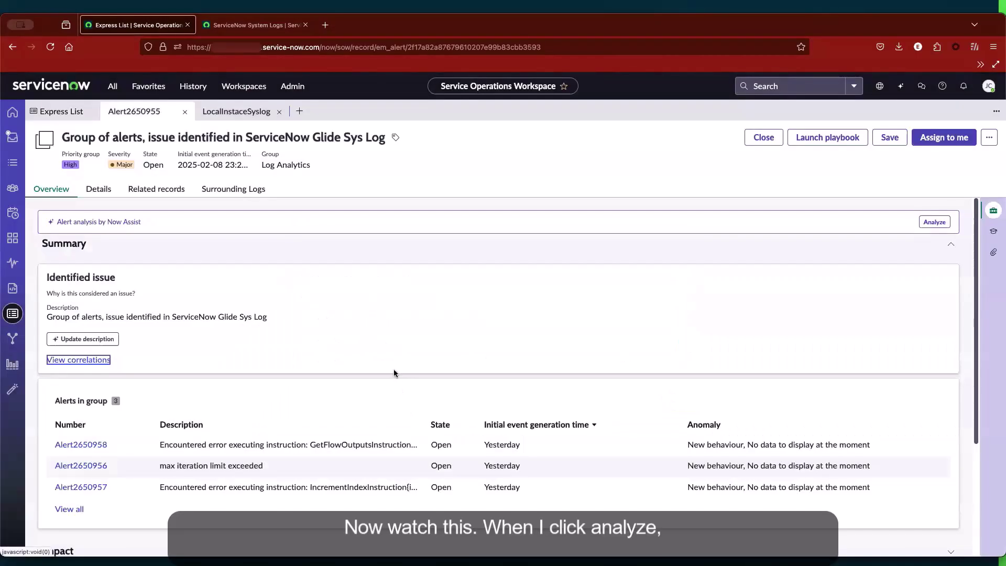
- Start Now Assist alert analysis on Alert2650955
left_click(933, 221)
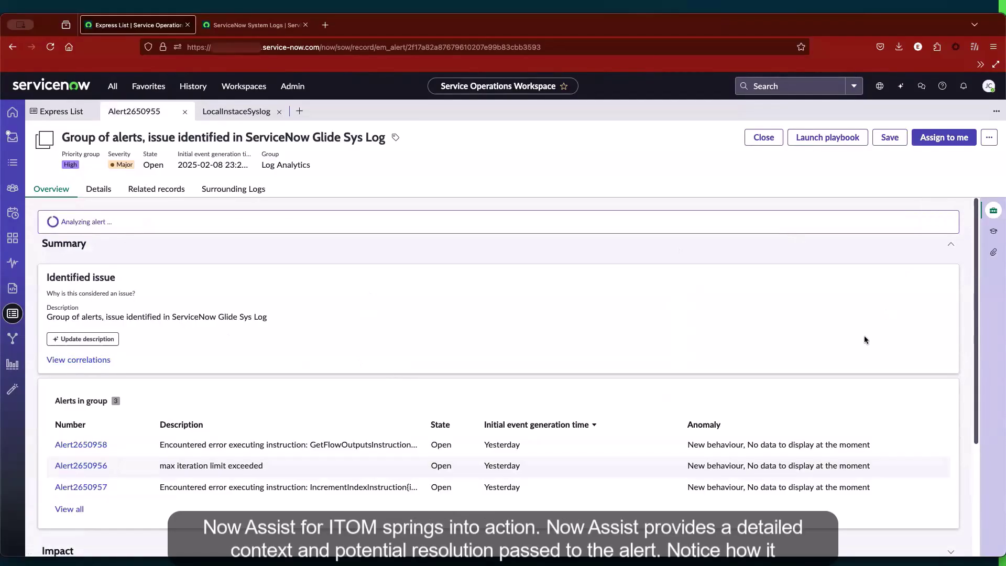